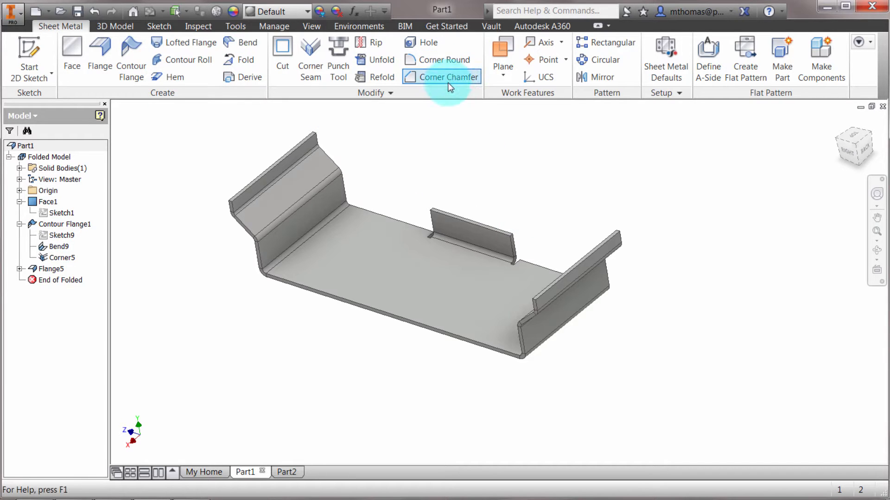
# - Apply Corner Round1 with 0.5 in radius to both top corners of the middle tab
pyautogui.click(444, 60)
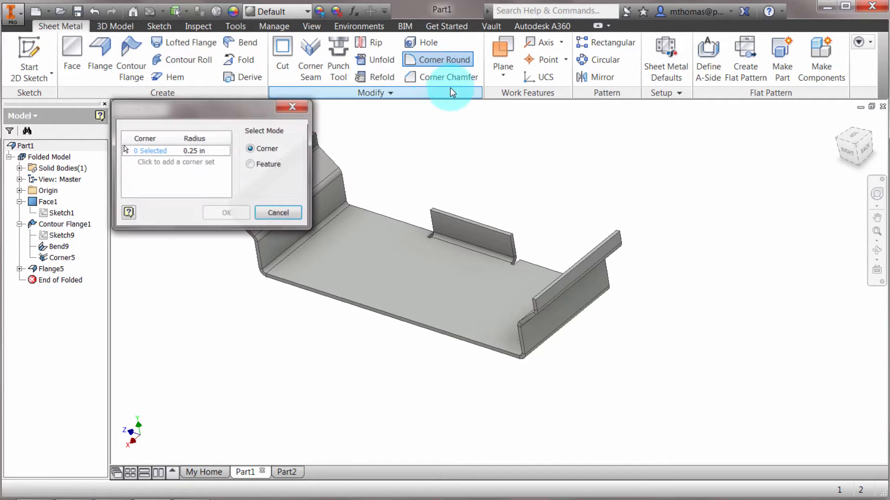
pyautogui.moveTo(242, 111); pyautogui.dragTo(200, 66)
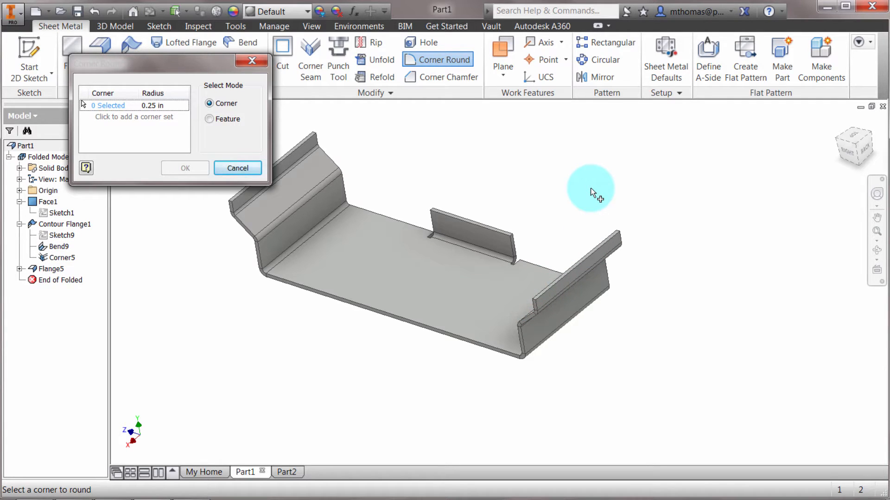
pyautogui.click(432, 213)
pyautogui.click(511, 237)
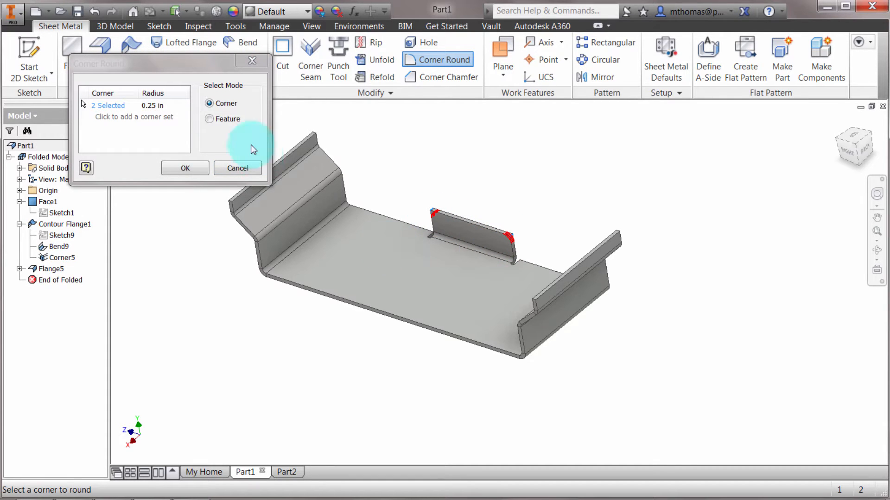
pyautogui.click(151, 105)
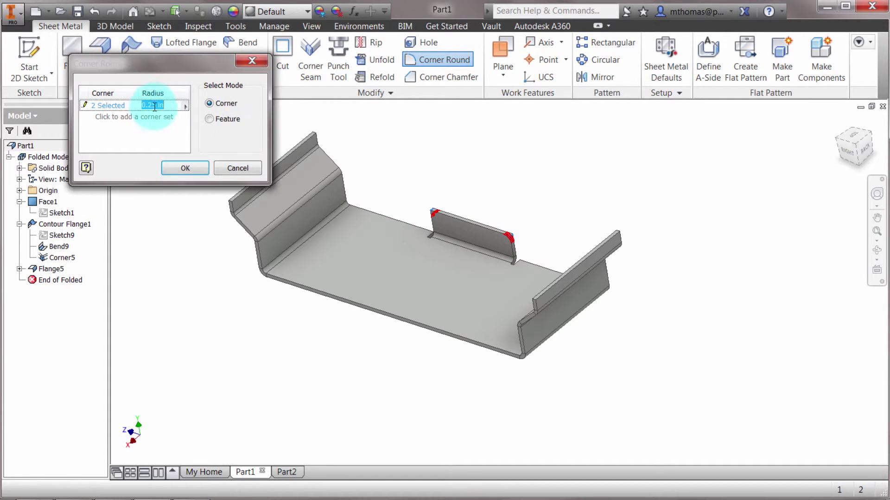
pyautogui.write('0.5')
pyautogui.click(185, 167)
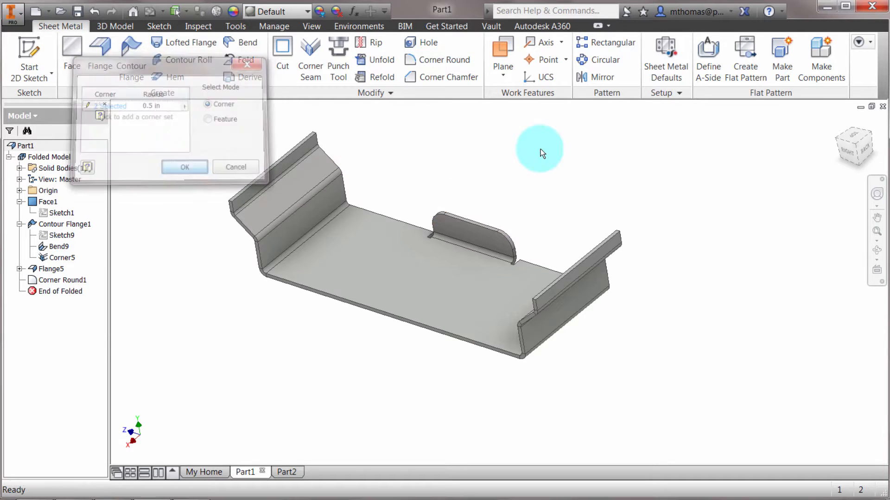
# - Apply 0.25 in corner chamfers to the outer corners of the left and right flanges
pyautogui.click(448, 76)
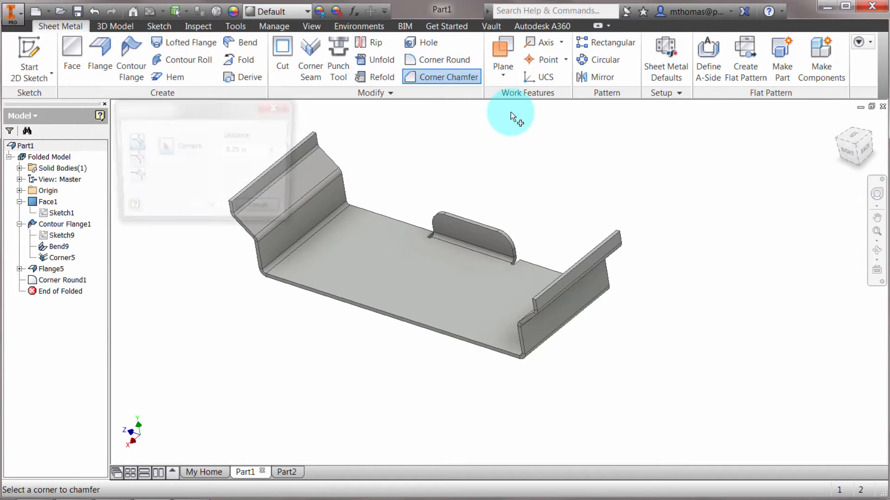
pyautogui.moveTo(240, 106); pyautogui.dragTo(178, 56)
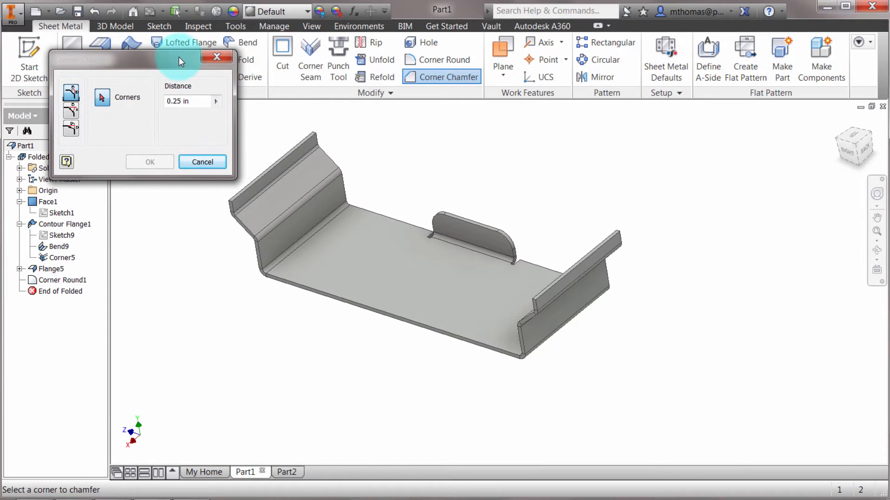
pyautogui.click(314, 137)
pyautogui.click(624, 238)
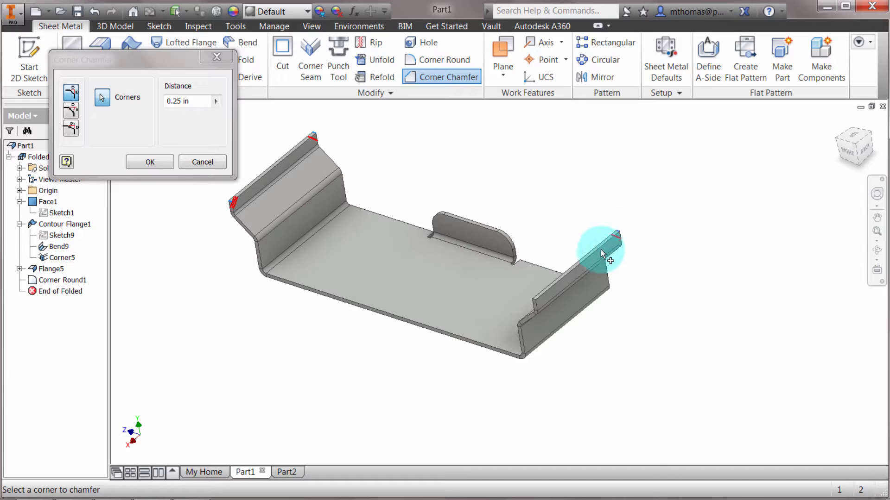
pyautogui.click(543, 306)
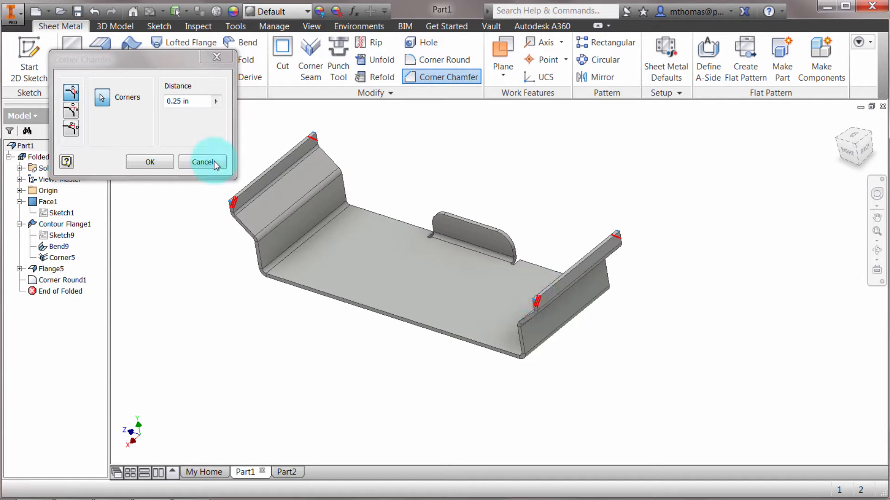
pyautogui.doubleClick(190, 102)
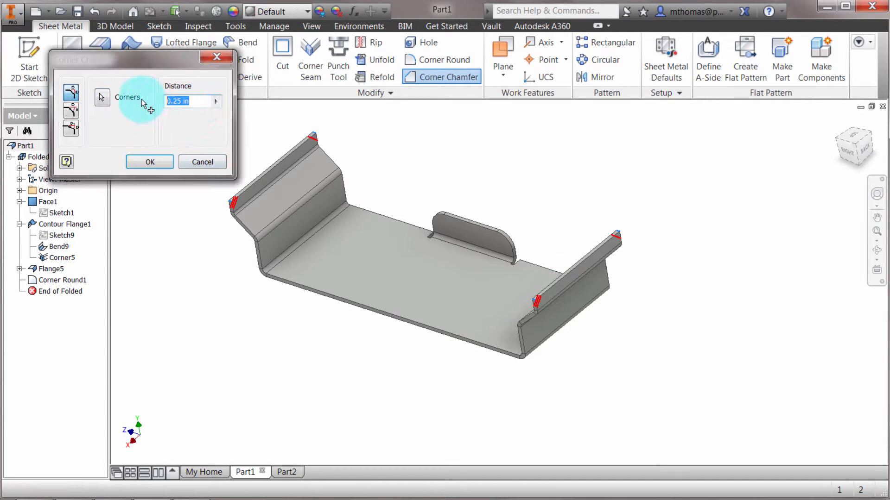
pyautogui.click(150, 162)
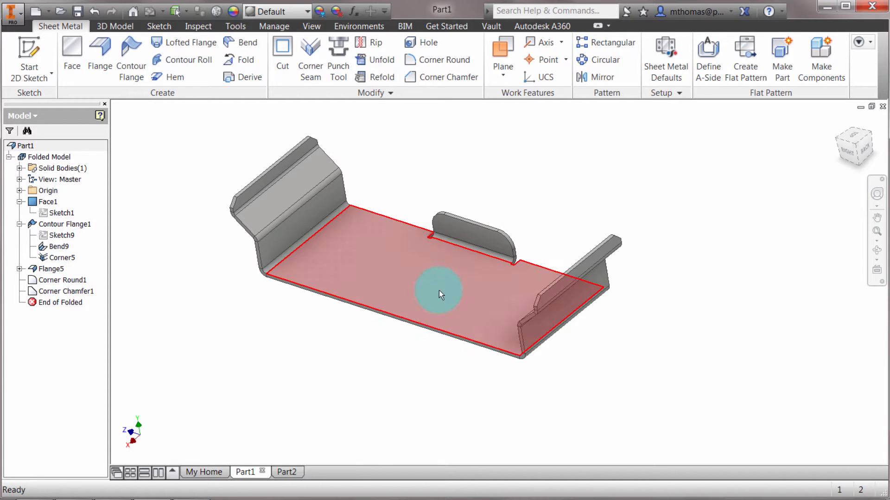
# - Switch to Part2 and start Sketch2 on its base face, viewing the bend
pyautogui.click(287, 472)
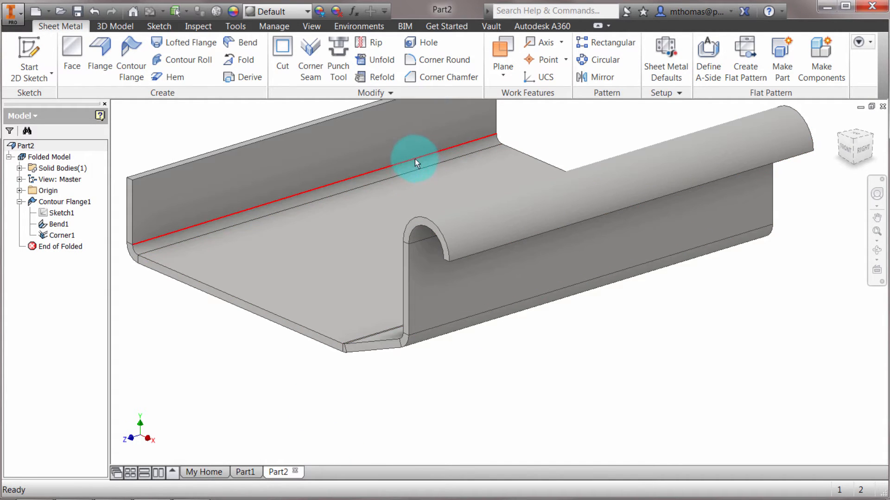
pyautogui.keyDown('shift'); pyautogui.moveTo(415, 158); pyautogui.dragTo(436, 208, button='middle'); pyautogui.keyUp('shift')
pyautogui.click(387, 294)
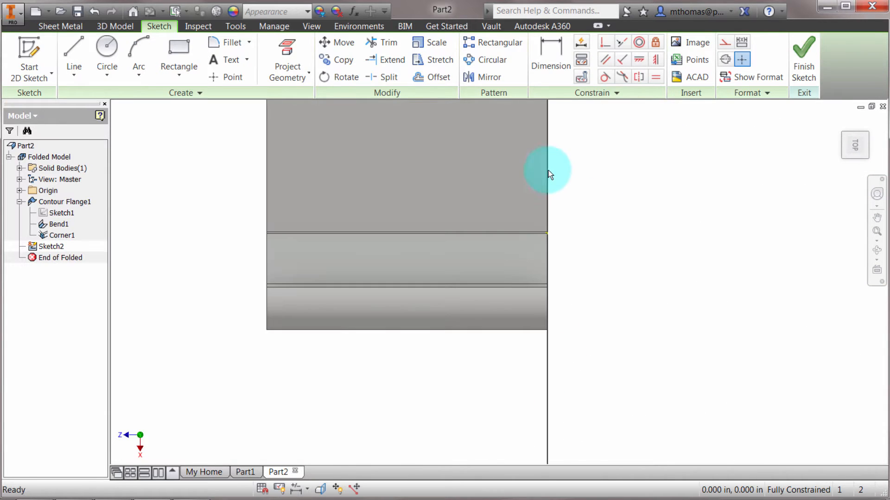
pyautogui.moveTo(490, 332); pyautogui.dragTo(485, 287, button='middle')
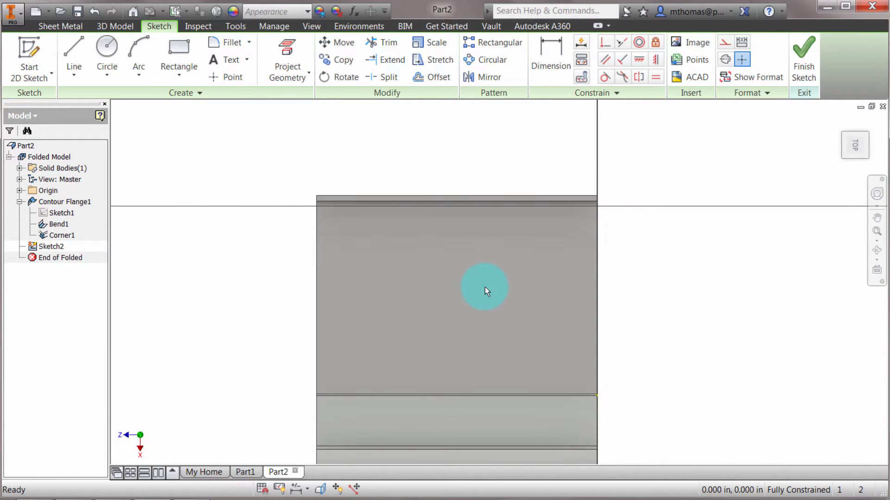
# - Draw a rectangle on the base crossing the bend into the tall wall and finish the sketch
pyautogui.click(179, 56)
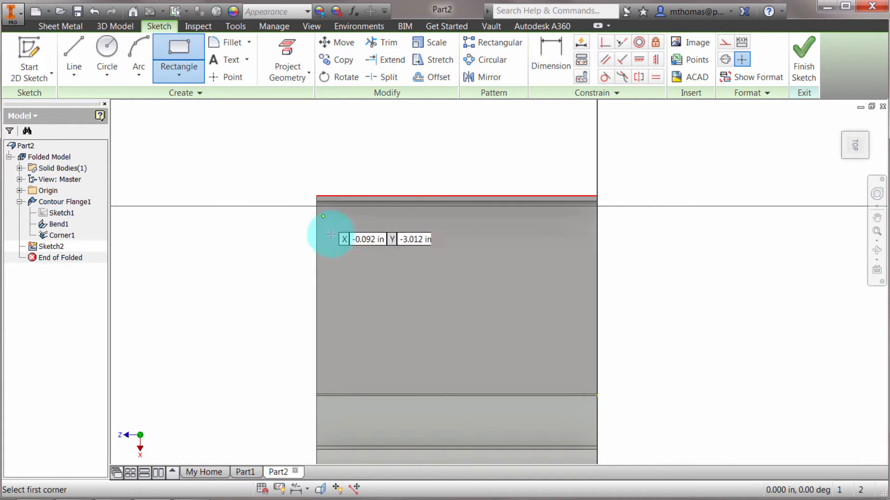
pyautogui.click(362, 276)
pyautogui.click(394, 157)
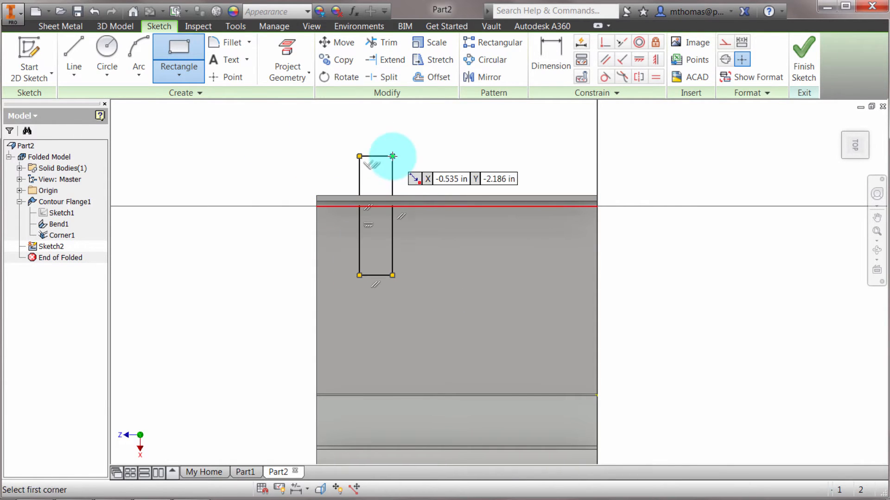
pyautogui.click(804, 62)
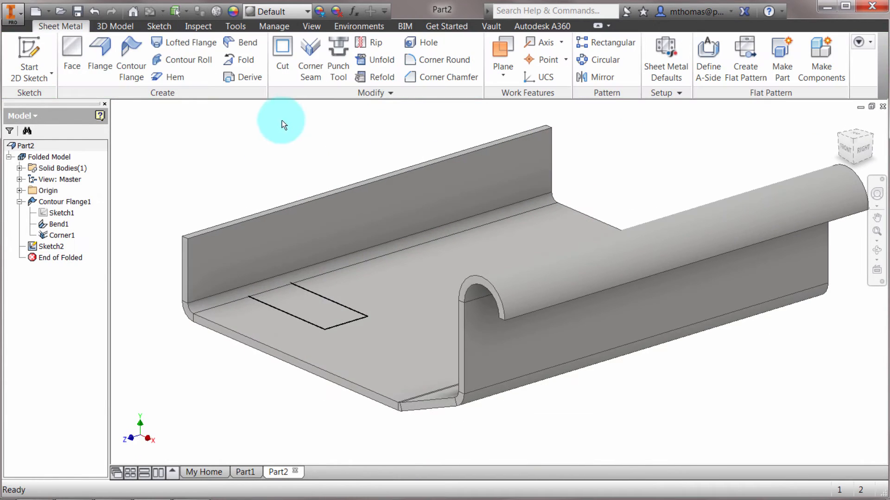
# - Cut the sketched rectangle through the base with the cut direction flipped (Cut1)
pyautogui.click(283, 62)
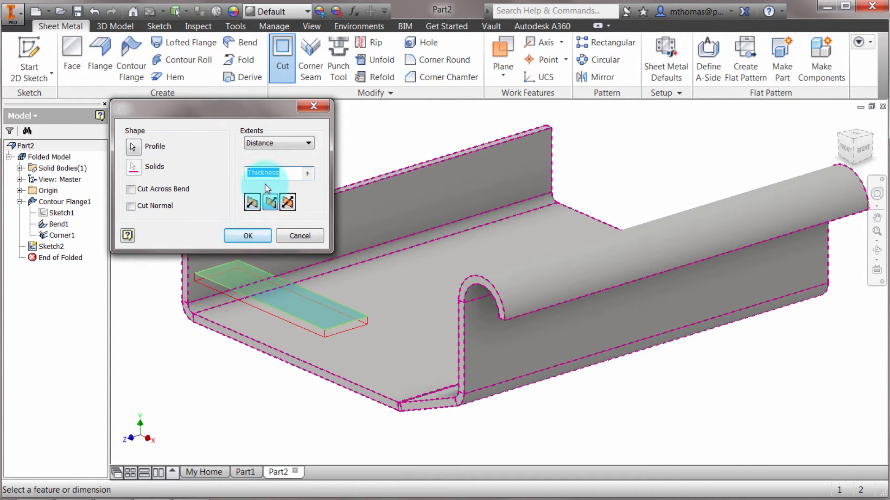
pyautogui.click(271, 203)
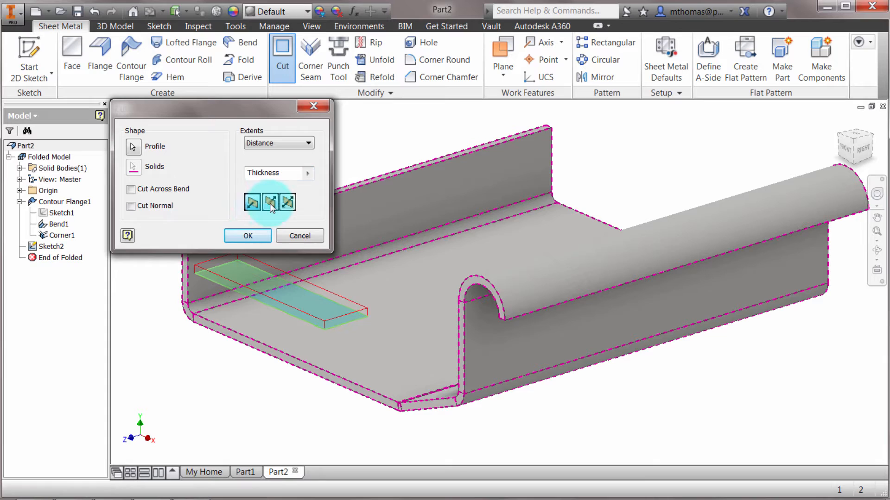
pyautogui.click(269, 203)
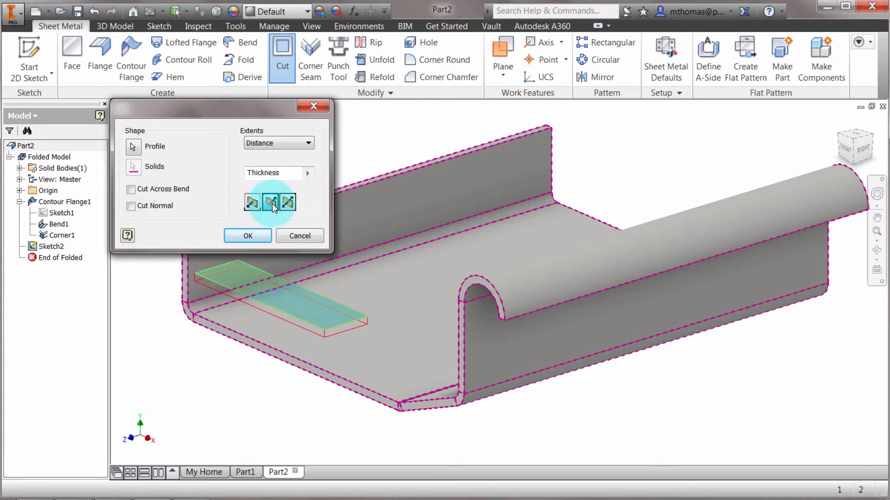
pyautogui.click(247, 236)
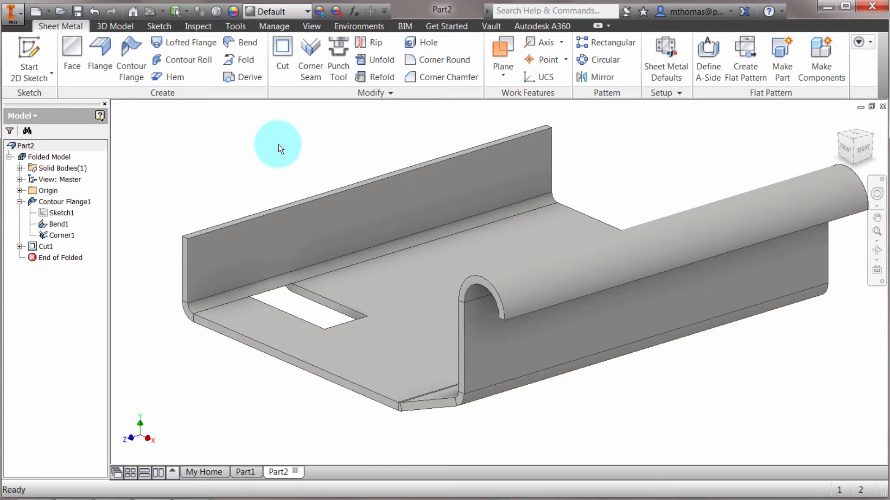
# - Edit Cut1 to enable Cut Across Bend so the opening runs into the upright wall
pyautogui.doubleClick(46, 246)
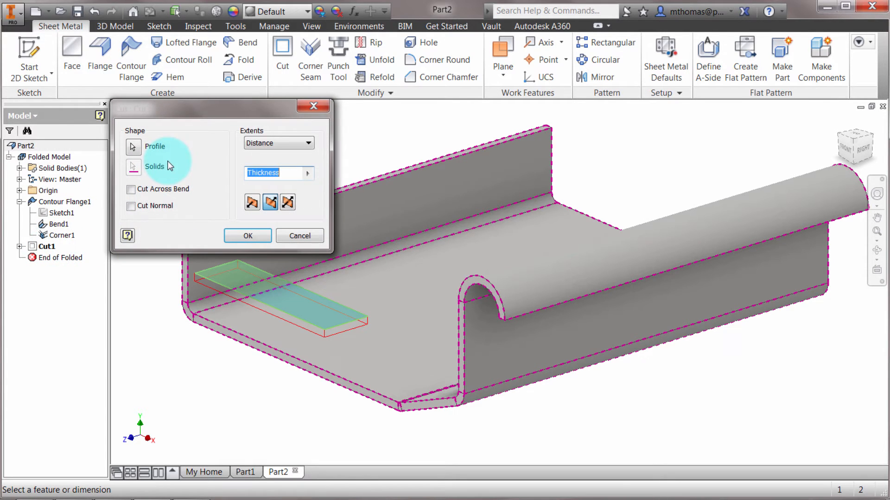
pyautogui.click(131, 189)
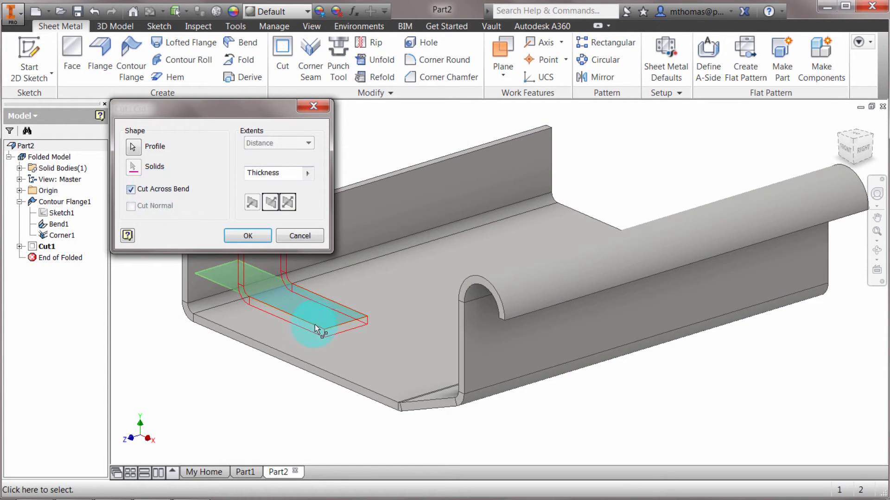
pyautogui.moveTo(316, 330); pyautogui.dragTo(447, 306, button='middle')
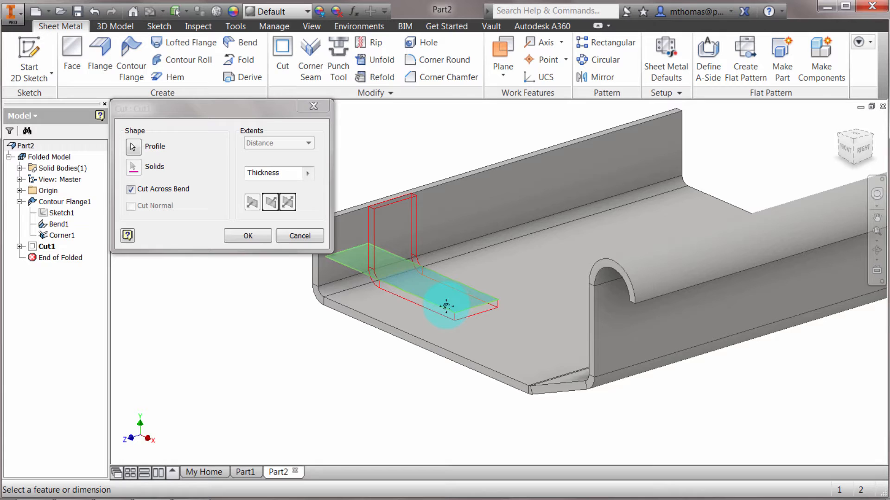
pyautogui.click(247, 235)
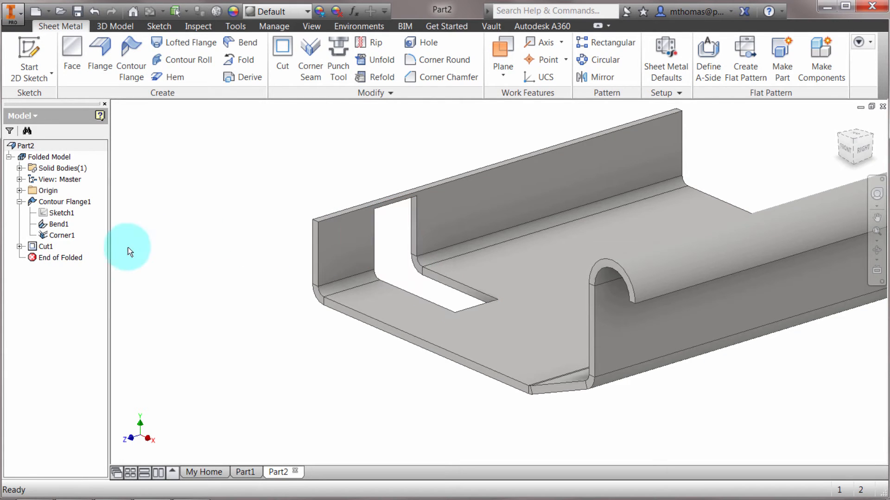
# - Edit Cut1's Sketch2 and dimension the rectangle 1.000 long
pyautogui.click(20, 247)
pyautogui.click(61, 258)
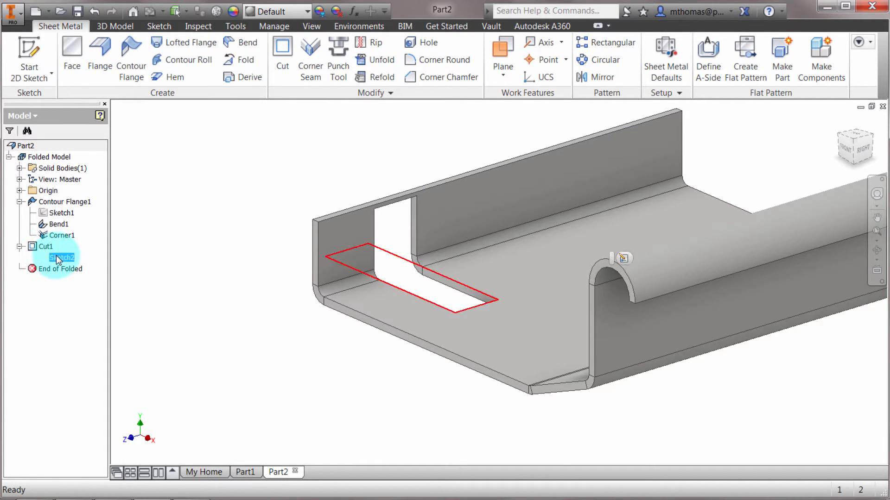
pyautogui.doubleClick(59, 259)
pyautogui.press('d')
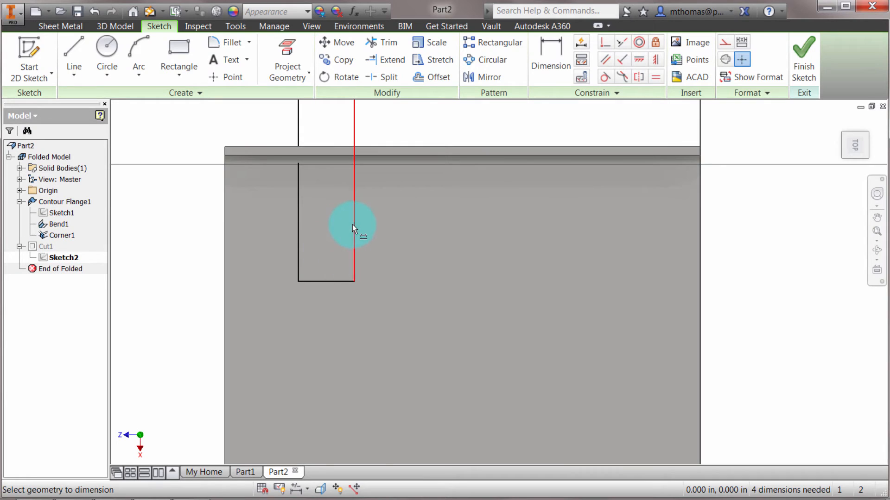
pyautogui.click(352, 225)
pyautogui.click(380, 222)
pyautogui.click(394, 280)
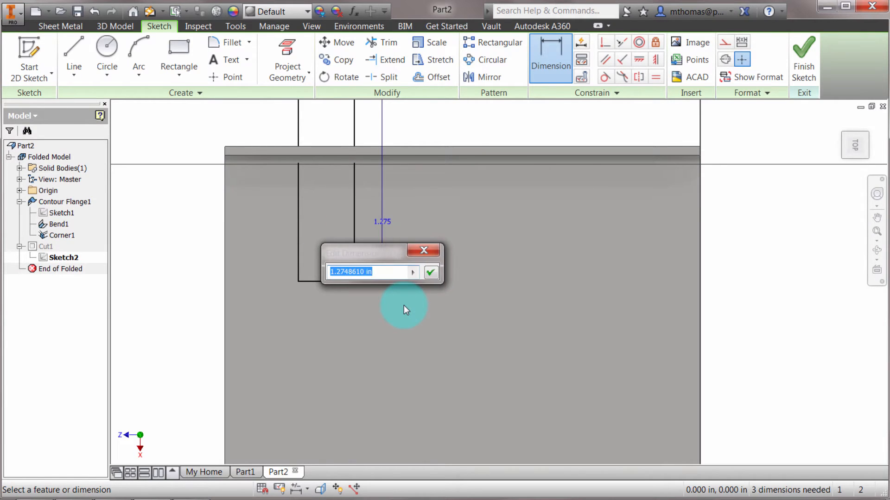
pyautogui.write('1')
pyautogui.press('Return')
pyautogui.scroll(2, 405, 303)
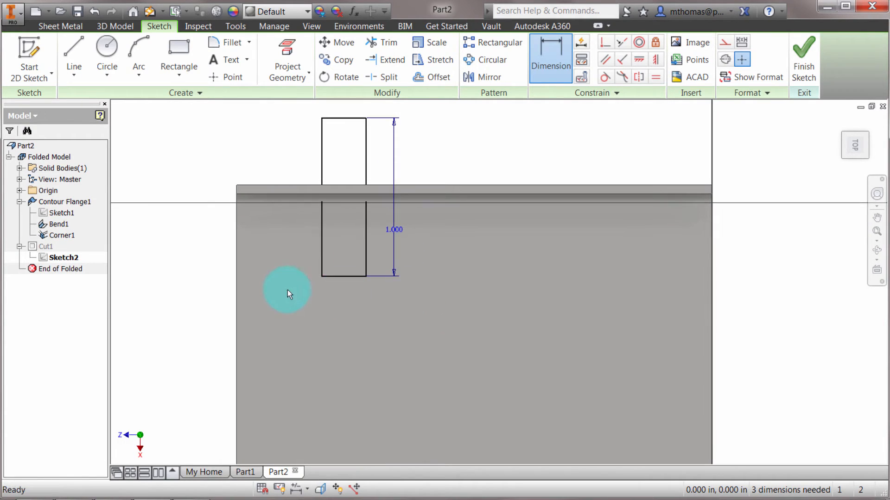
pyautogui.press('Escape')
# - Dimension the rectangle's bottom edge .750 from the plate's top edge and finish the sketch
pyautogui.moveTo(335, 276); pyautogui.dragTo(337, 310)
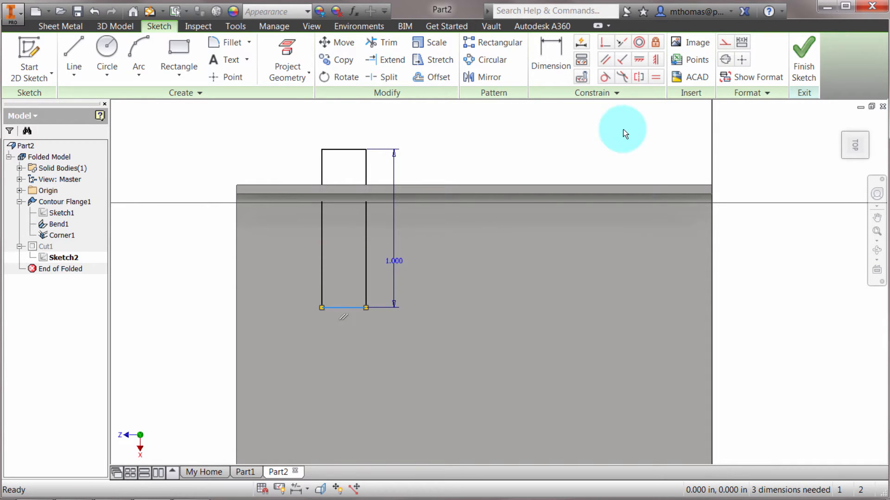
pyautogui.press('d')
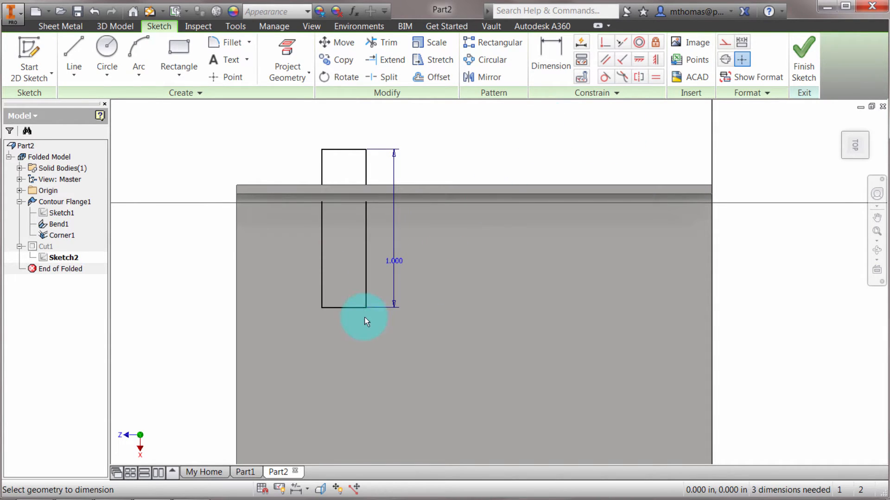
pyautogui.click(338, 307)
pyautogui.click(278, 186)
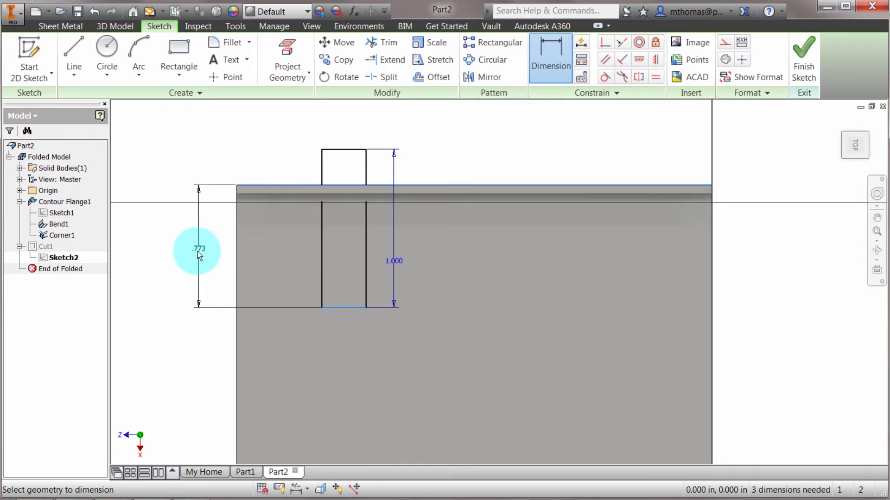
pyautogui.click(199, 252)
pyautogui.write('.7')
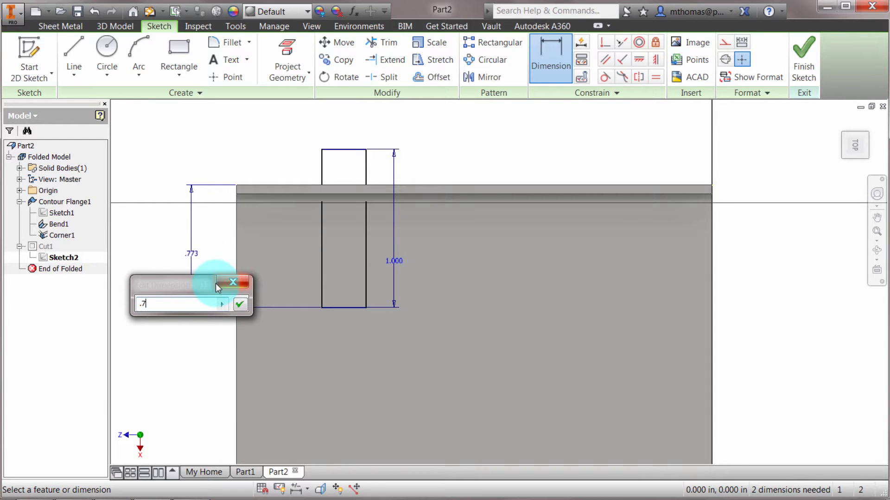
pyautogui.write('5')
pyautogui.press('Return')
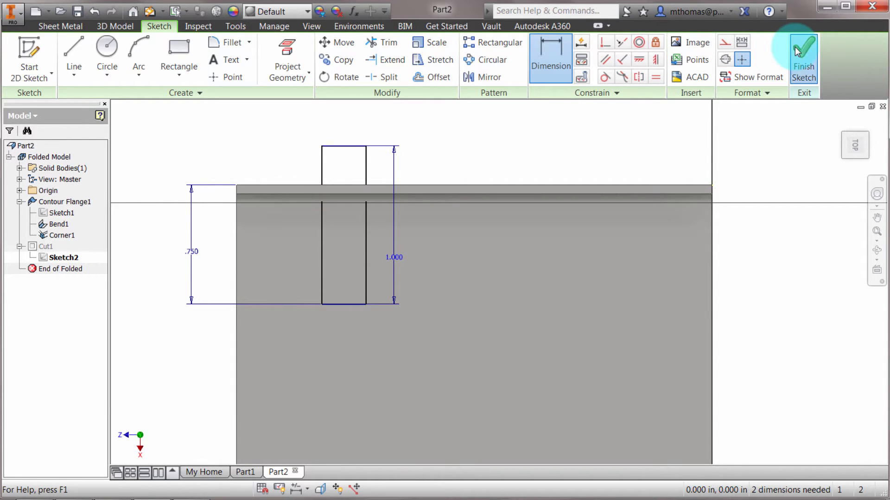
pyautogui.click(798, 50)
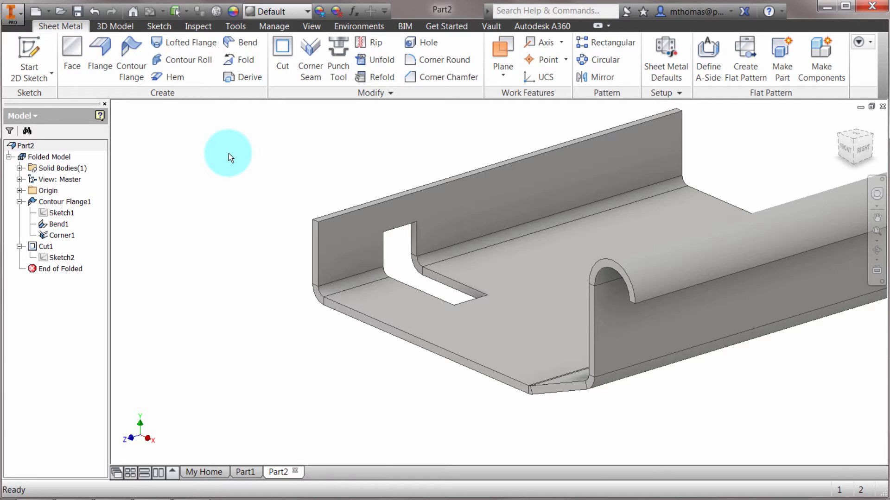
pyautogui.doubleClick(45, 246)
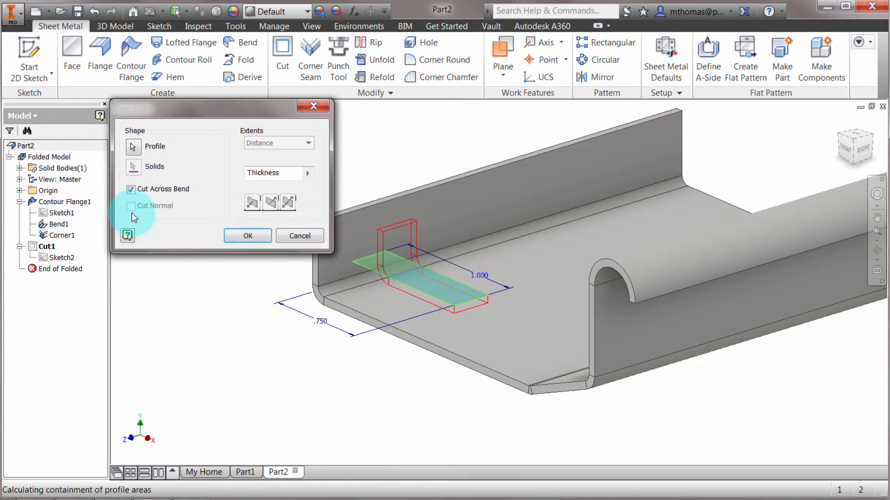
pyautogui.click(131, 189)
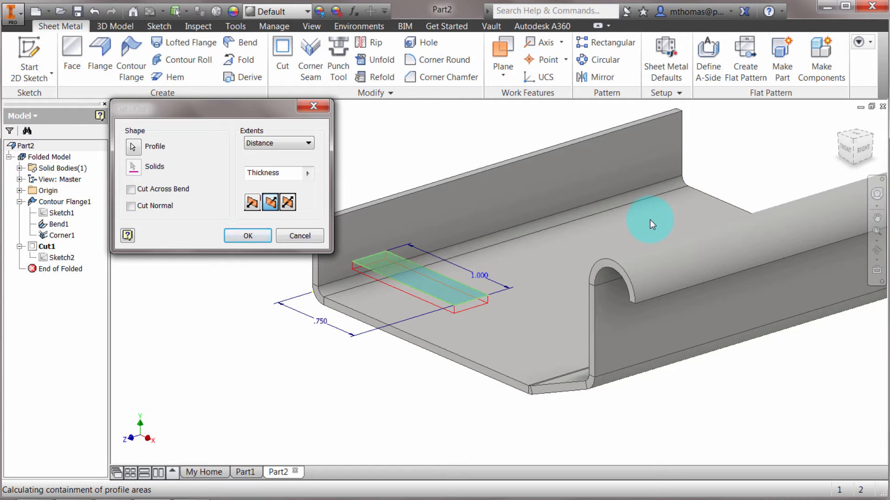
pyautogui.click(130, 189)
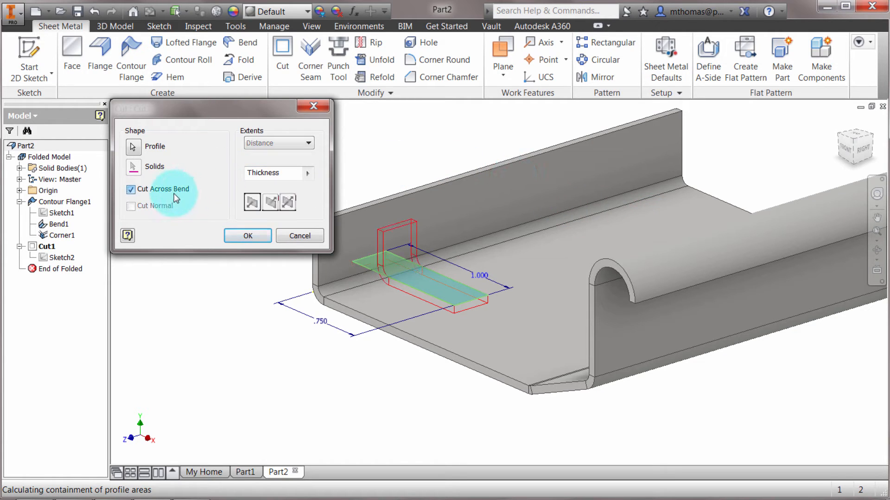
pyautogui.click(247, 236)
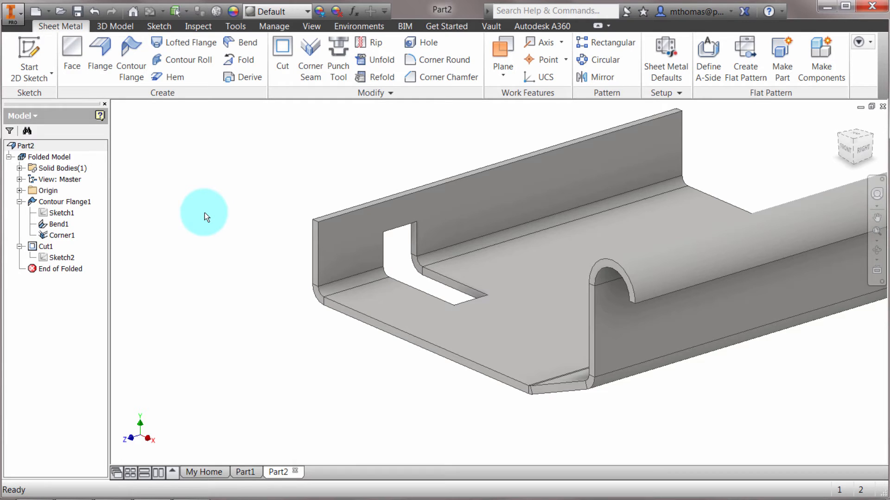
# - Start Sketch3 on a face of Part2 seen from the other side
pyautogui.moveTo(280, 408)
pyautogui.keyDown('shift'); pyautogui.mouseDown(button='middle')
pyautogui.moveTo(502, 340)
pyautogui.moveTo(583, 362)
pyautogui.mouseUp(button='middle'); pyautogui.keyUp('shift')
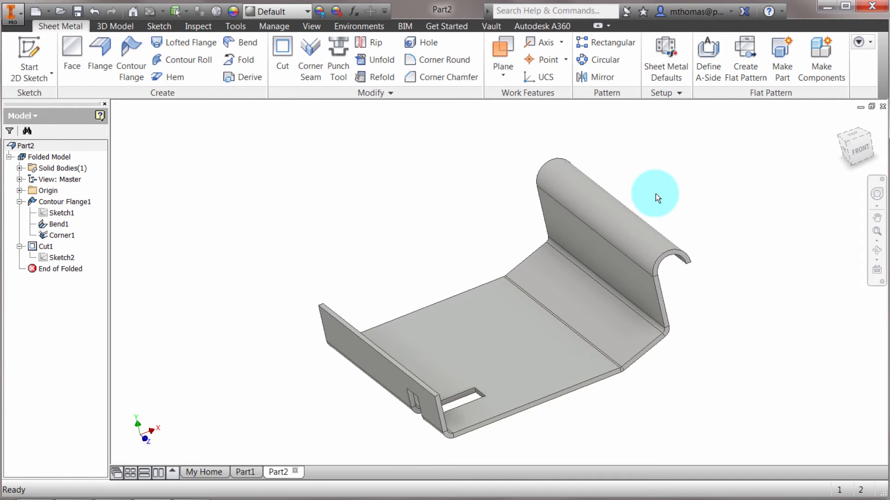
pyautogui.click(29, 60)
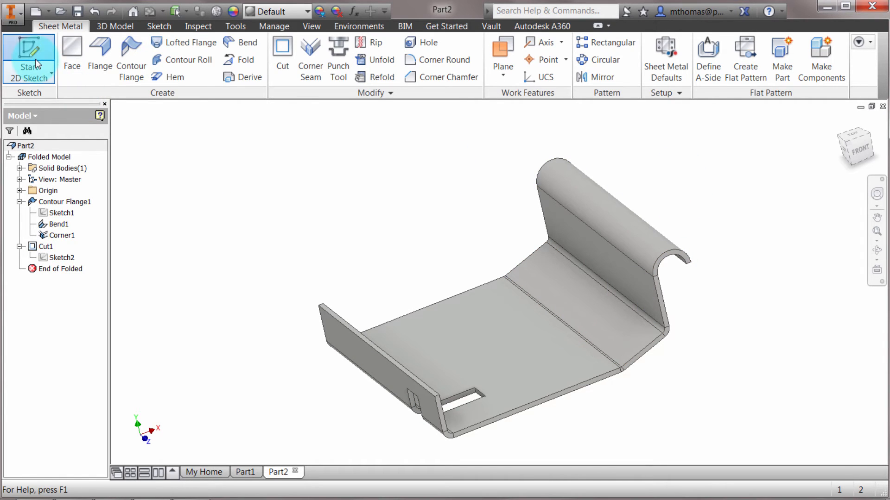
pyautogui.click(504, 283)
pyautogui.click(465, 209)
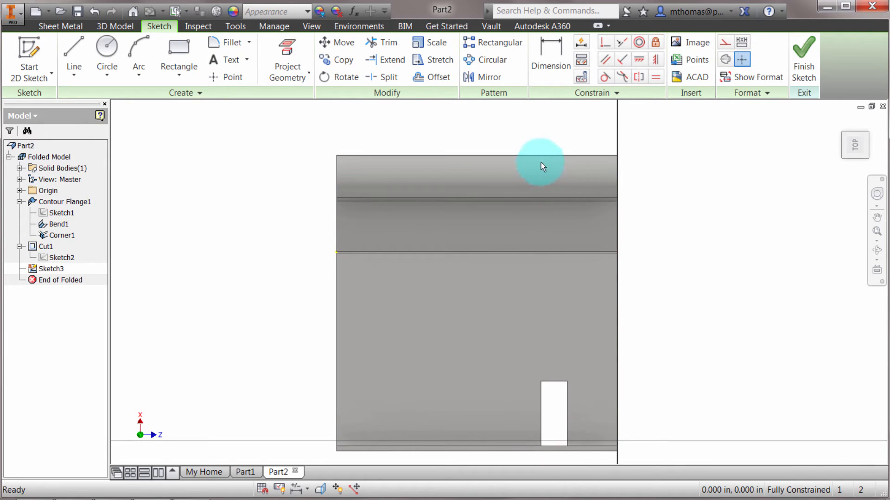
# - Project the base and curled flange flat pattern into the sketch and view it straight on
pyautogui.click(310, 78)
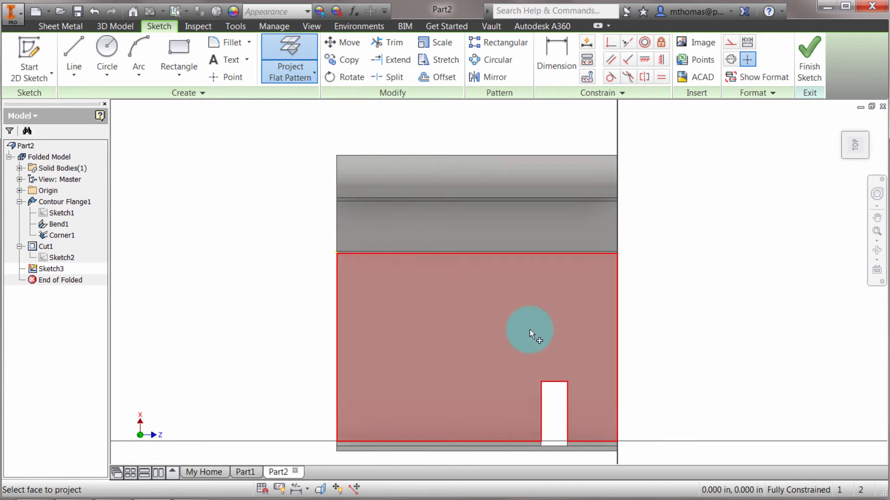
pyautogui.click(530, 329)
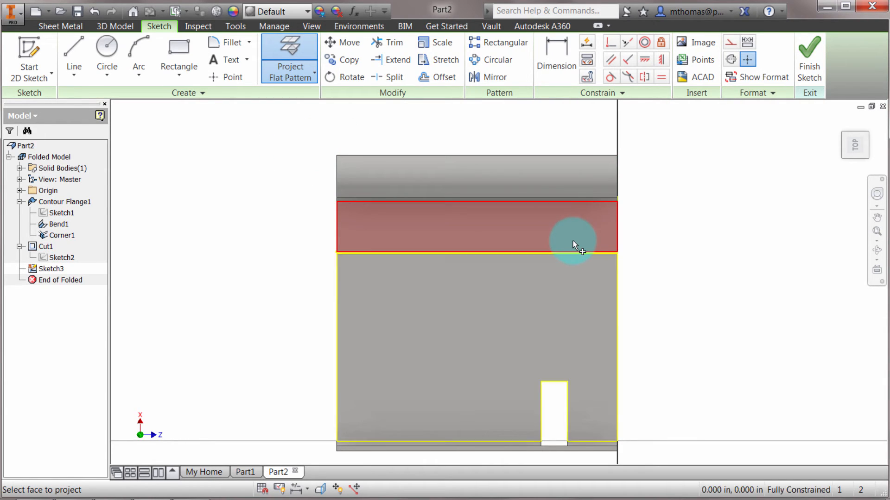
pyautogui.keyDown('shift'); pyautogui.moveTo(573, 240); pyautogui.dragTo(568, 209, button='middle'); pyautogui.keyUp('shift')
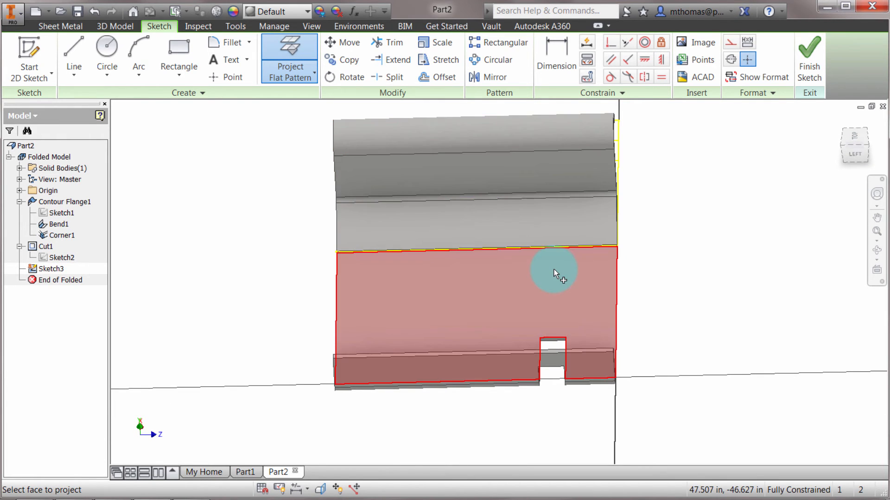
pyautogui.keyDown('shift'); pyautogui.moveTo(554, 269); pyautogui.dragTo(528, 254, button='middle'); pyautogui.keyUp('shift')
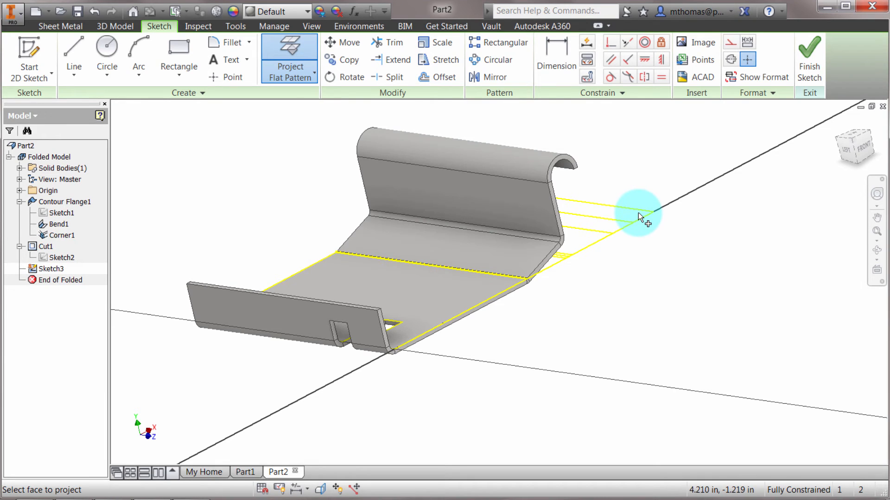
pyautogui.click(859, 139)
pyautogui.click(496, 334)
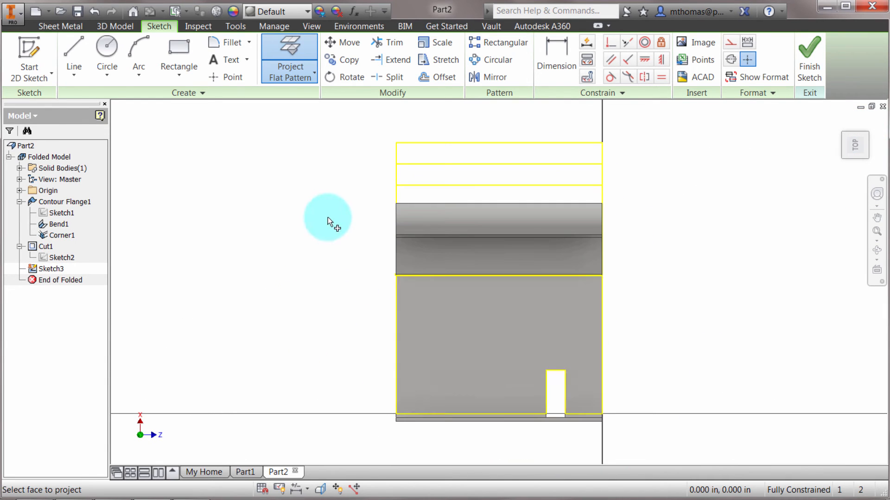
# - Slice graphics and draw a two-point rectangle from the base across the flattened flange
pyautogui.rightClick(328, 205)
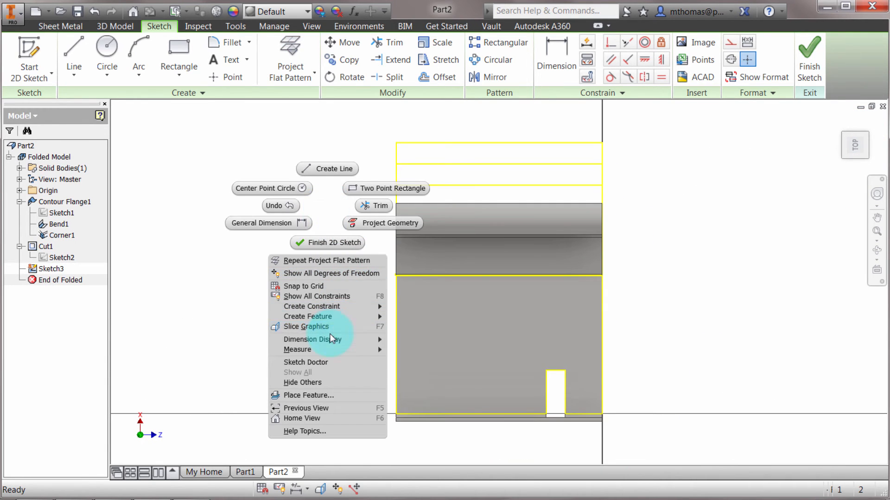
pyautogui.click(306, 327)
pyautogui.moveTo(587, 261); pyautogui.dragTo(495, 264, button='middle')
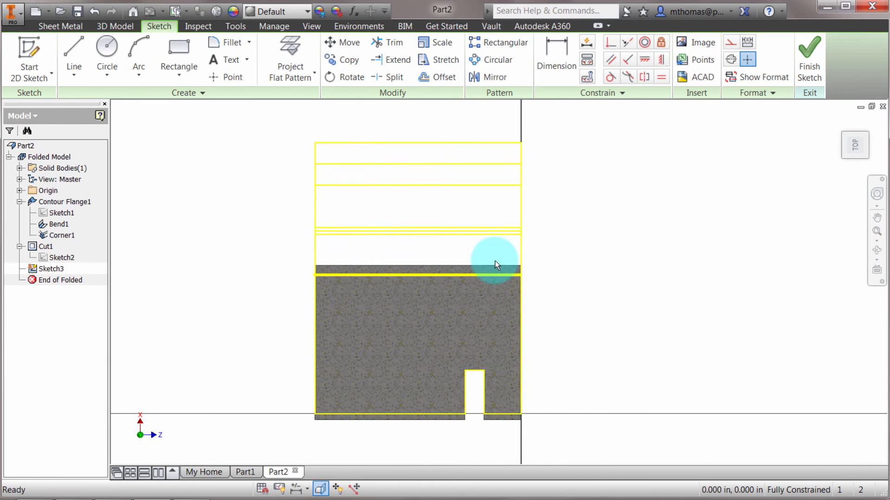
pyautogui.click(179, 56)
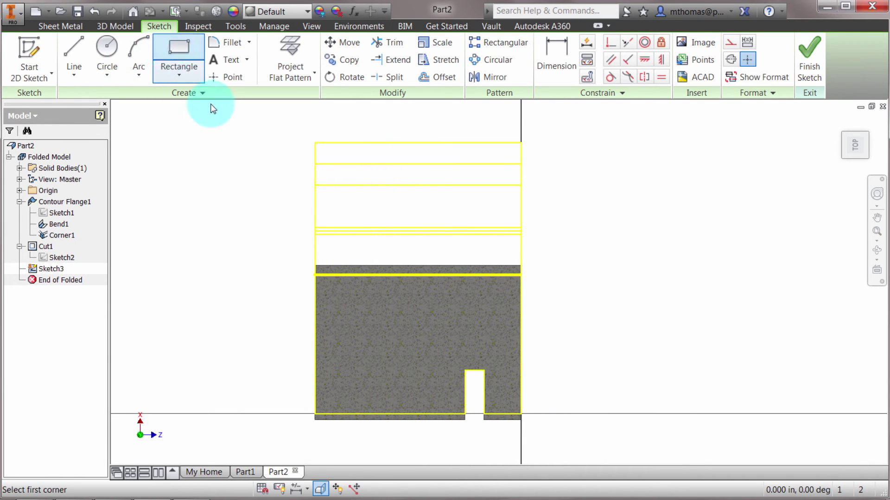
pyautogui.click(346, 295)
pyautogui.click(372, 153)
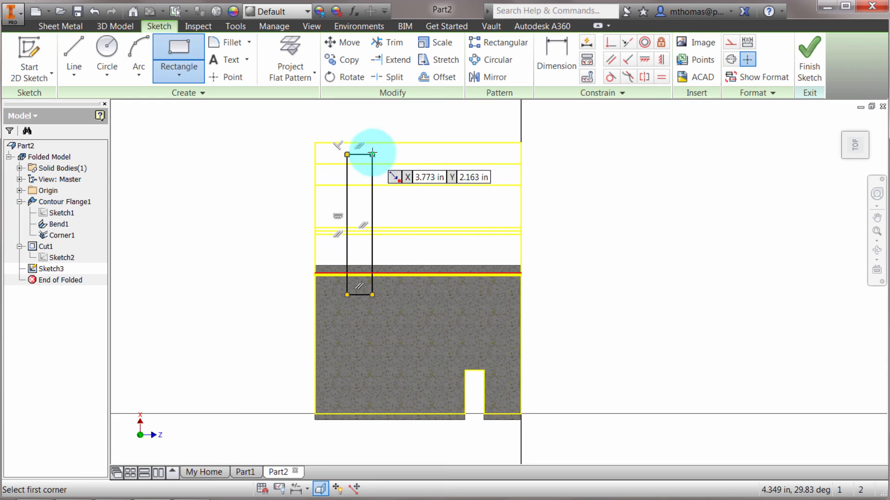
# - Dimension the rectangle .250 from the flange's far edge, .500 past the bend line and .500 wide
pyautogui.press('d')
pyautogui.click(360, 143)
pyautogui.click(360, 159)
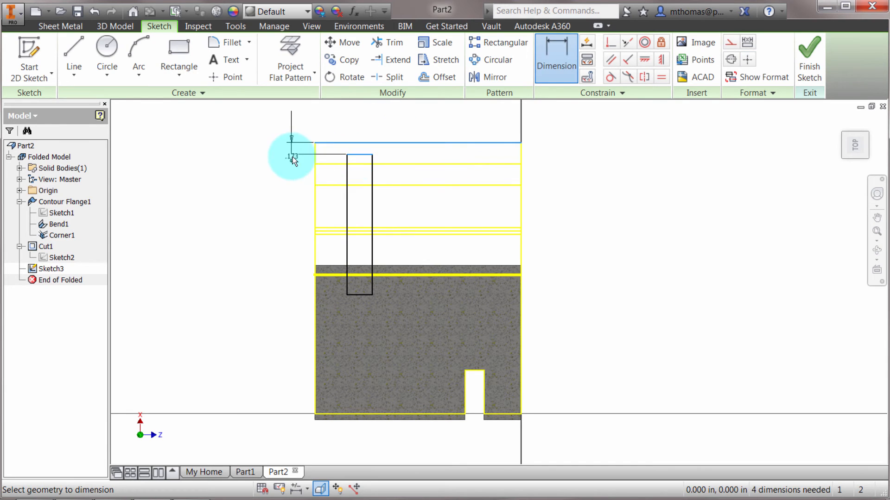
pyautogui.click(293, 156)
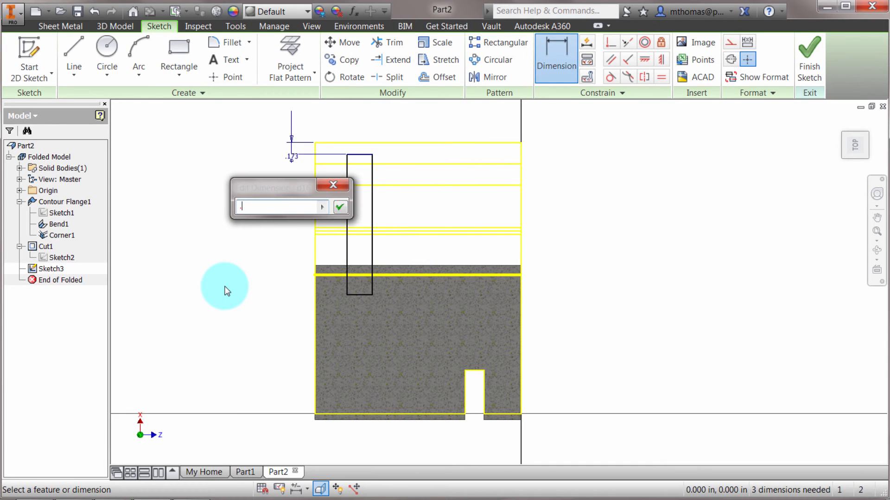
pyautogui.write('.25')
pyautogui.press('Return')
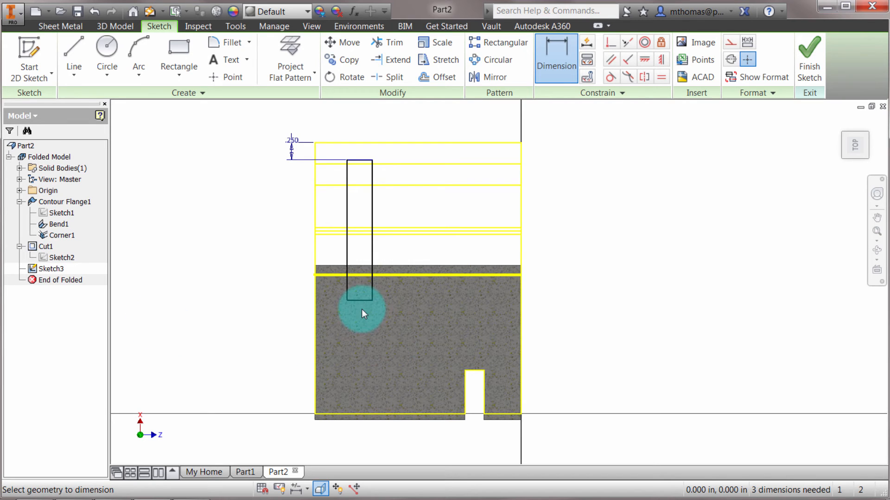
pyautogui.click(363, 298)
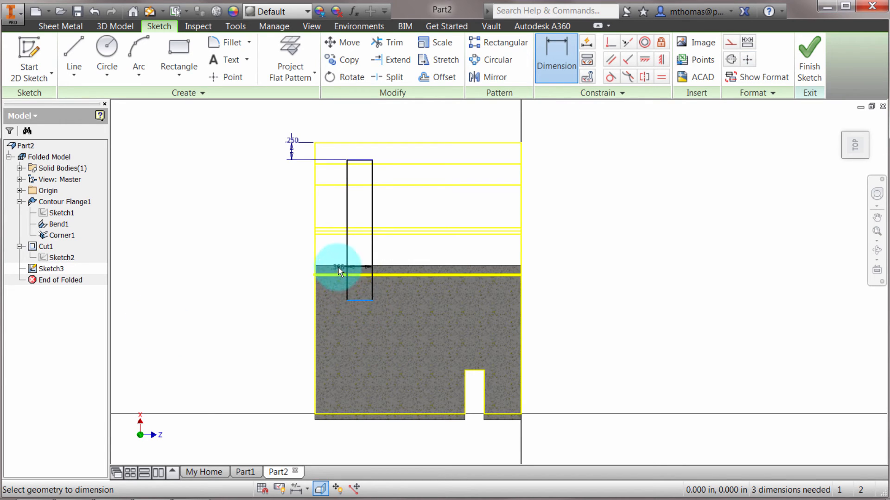
pyautogui.click(338, 270)
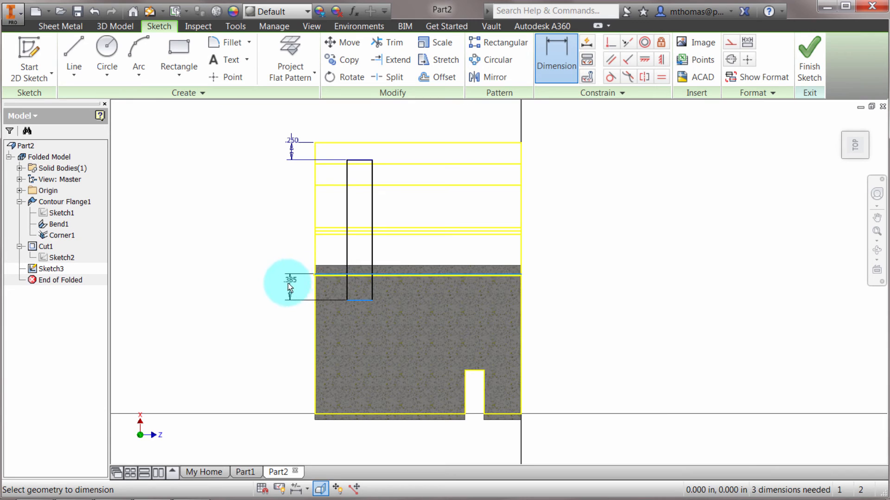
pyautogui.click(288, 292)
pyautogui.write('.5')
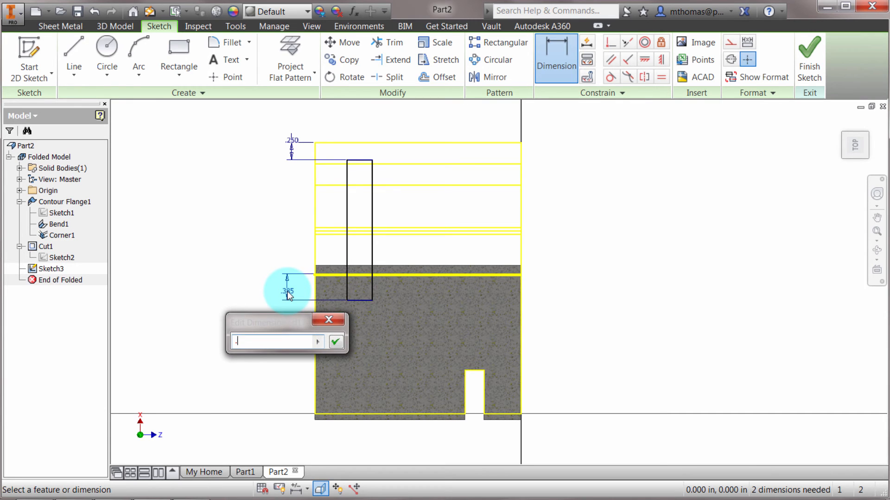
pyautogui.press('Return')
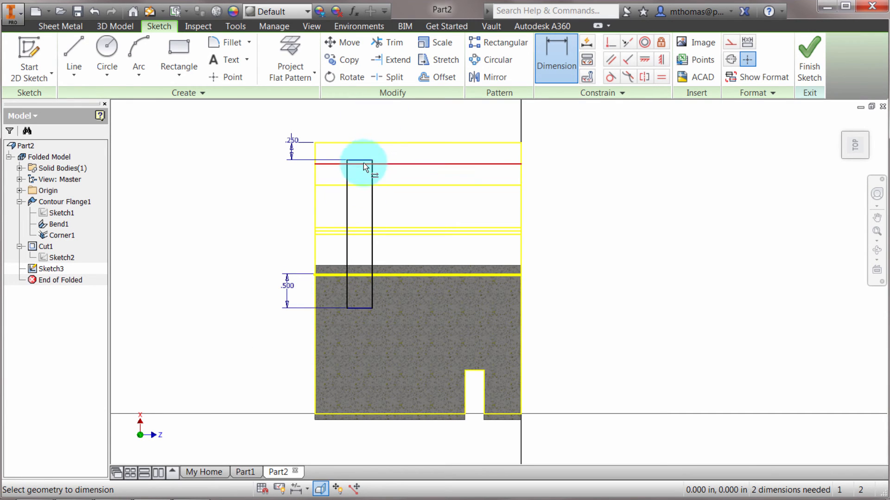
pyautogui.click(359, 162)
pyautogui.click(362, 123)
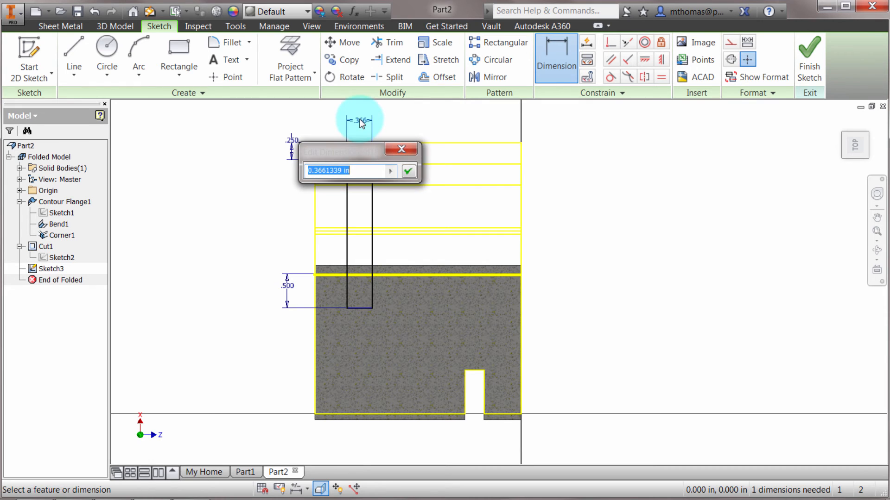
pyautogui.write('.5')
pyautogui.press('Return')
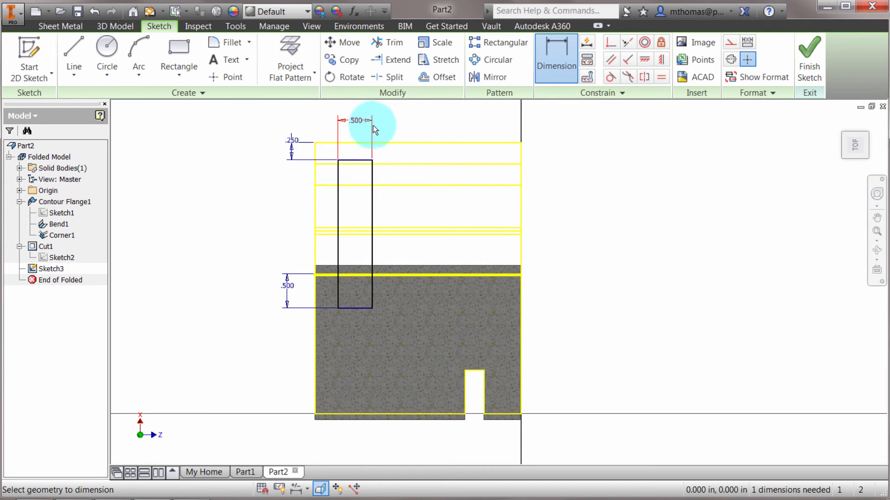
# - Finish Sketch3 and cut its rectangle with Cut Across Bend through the curled flange (Cut2)
pyautogui.click(809, 59)
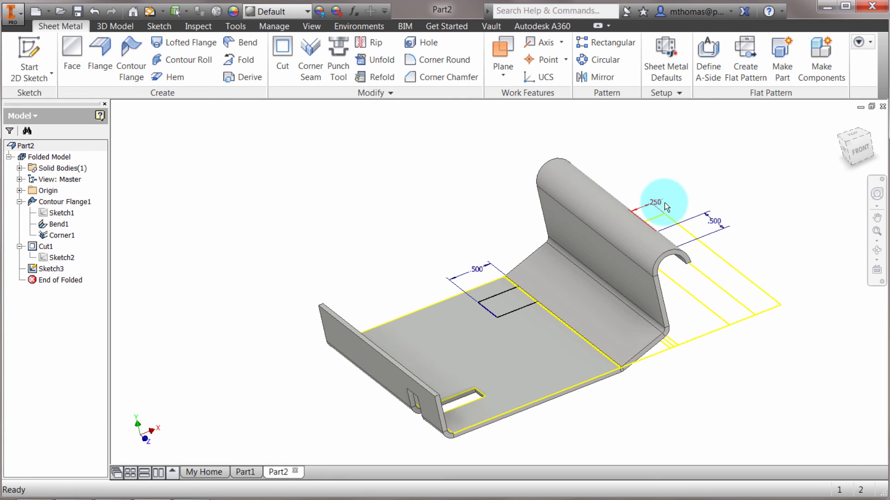
pyautogui.click(282, 56)
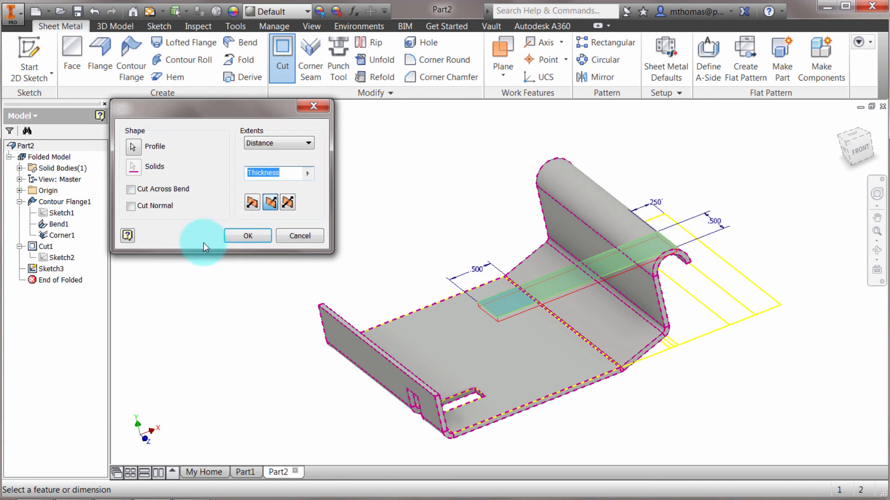
pyautogui.click(131, 189)
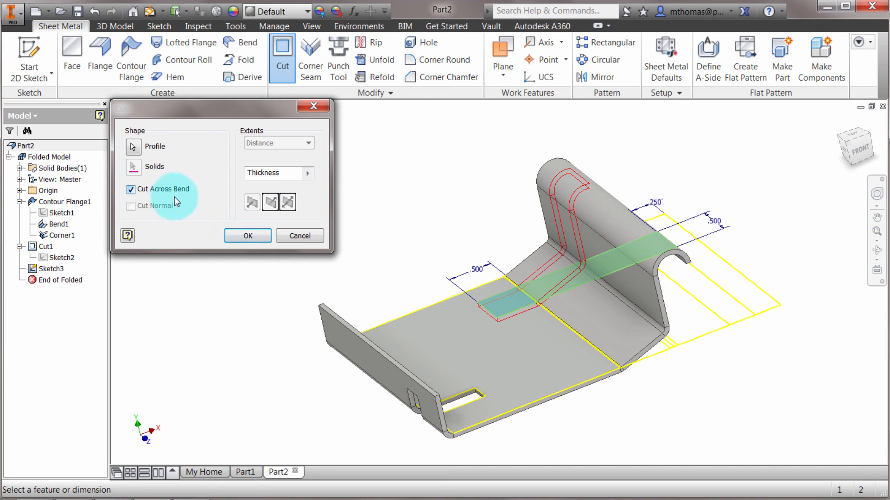
pyautogui.click(238, 235)
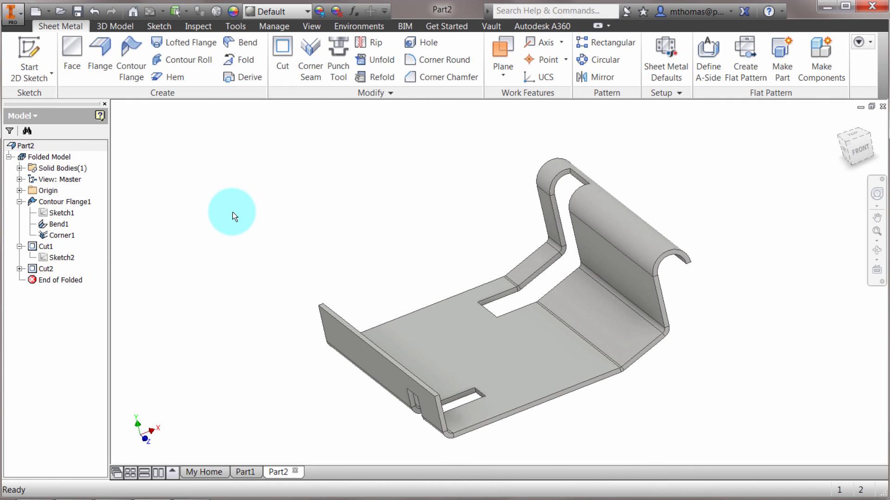